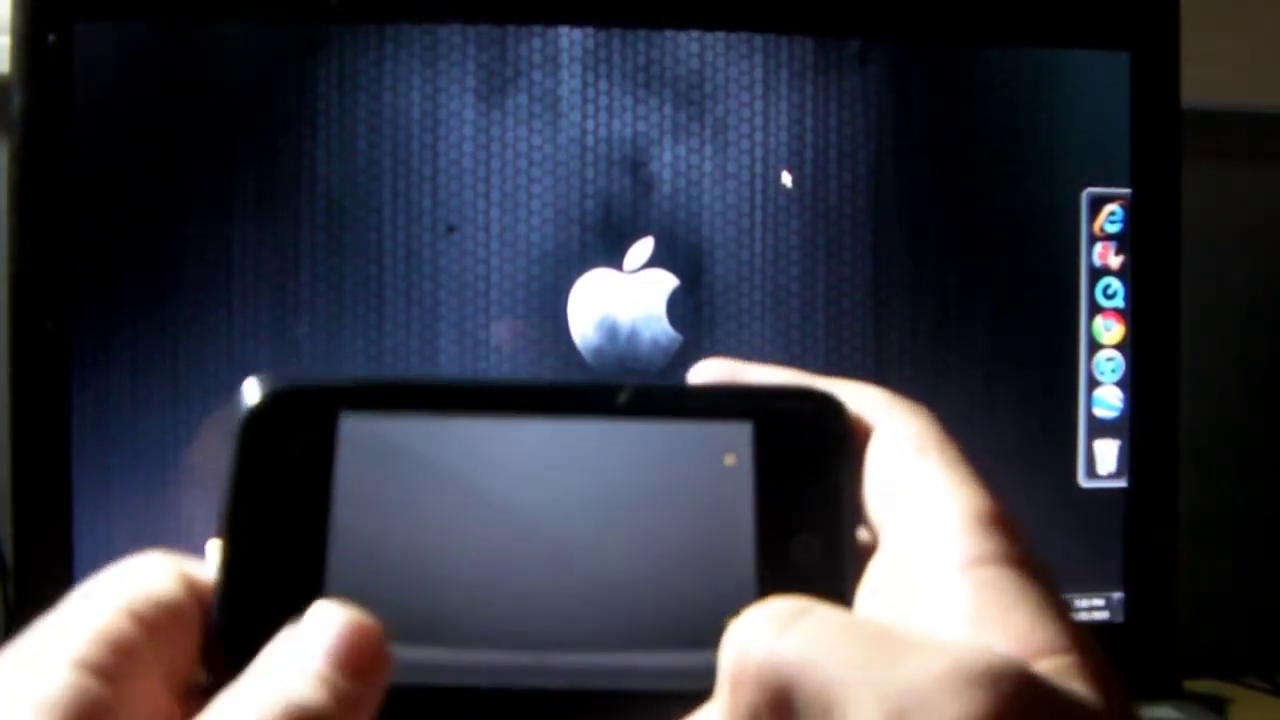
Step: Bring up and dismiss the PC desktop context menu twice from the phone trackpad
right_click(785, 178)
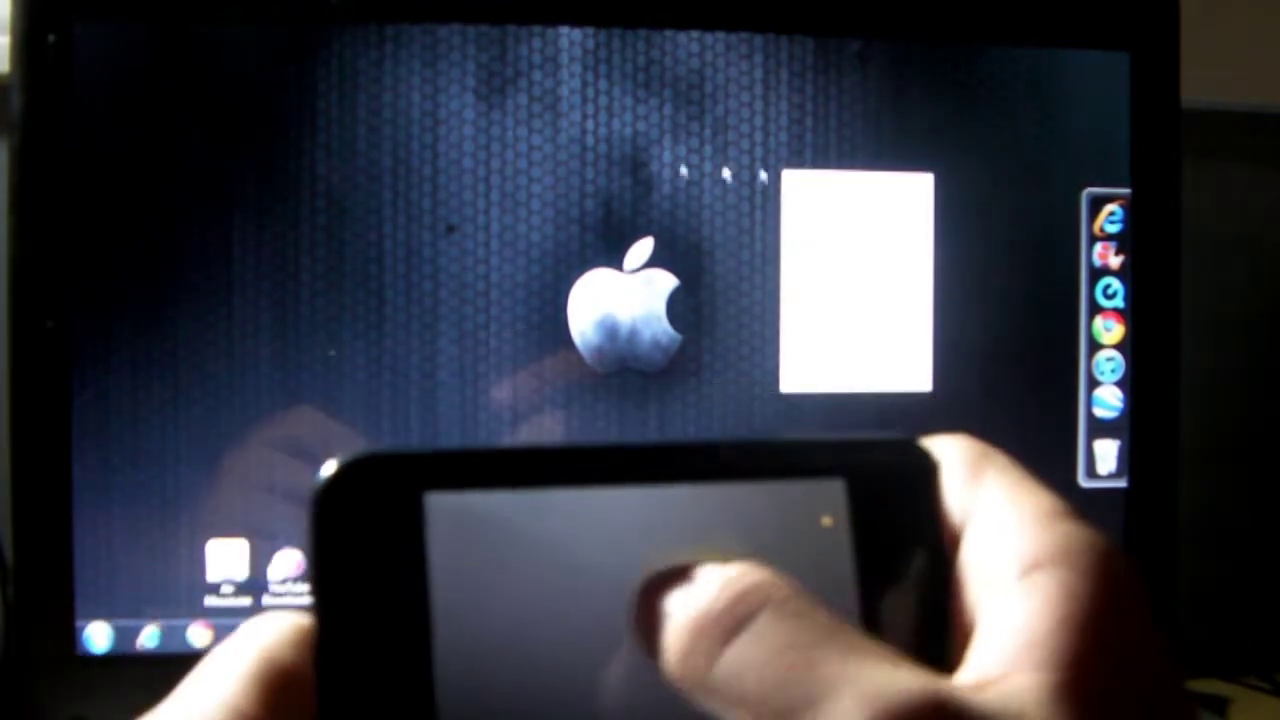
click(527, 168)
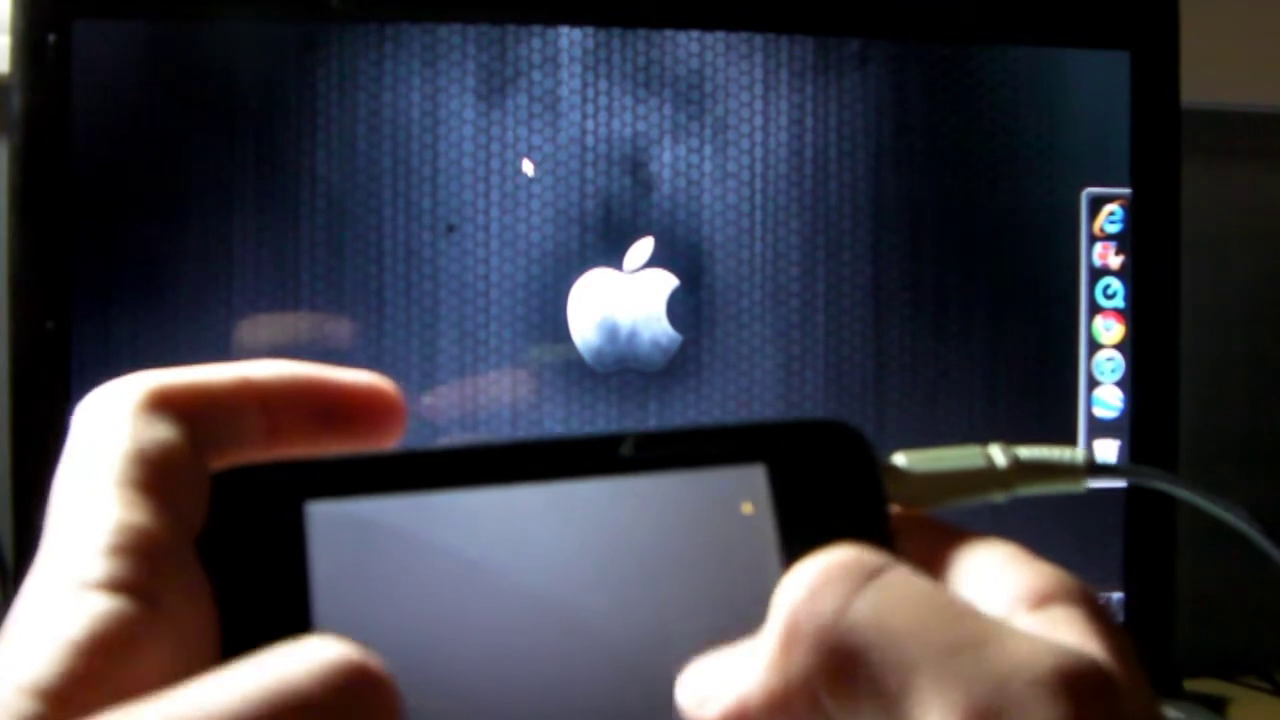
right_click(527, 167)
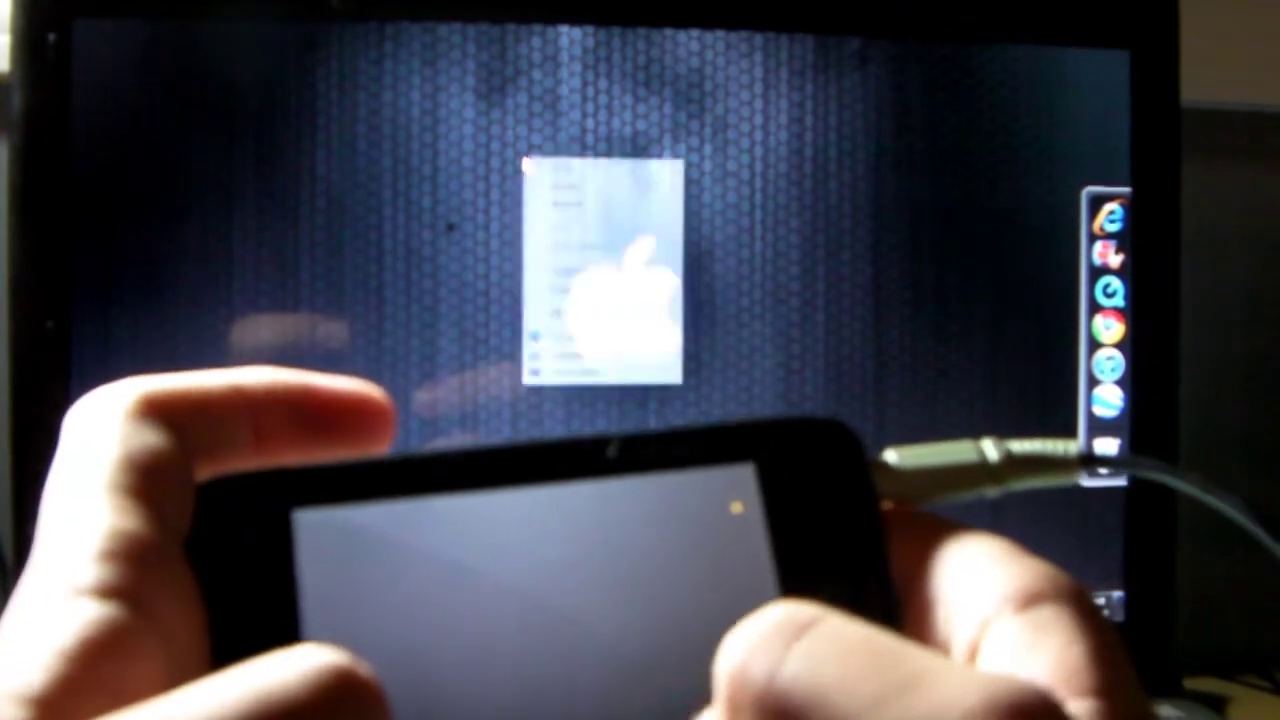
click(375, 152)
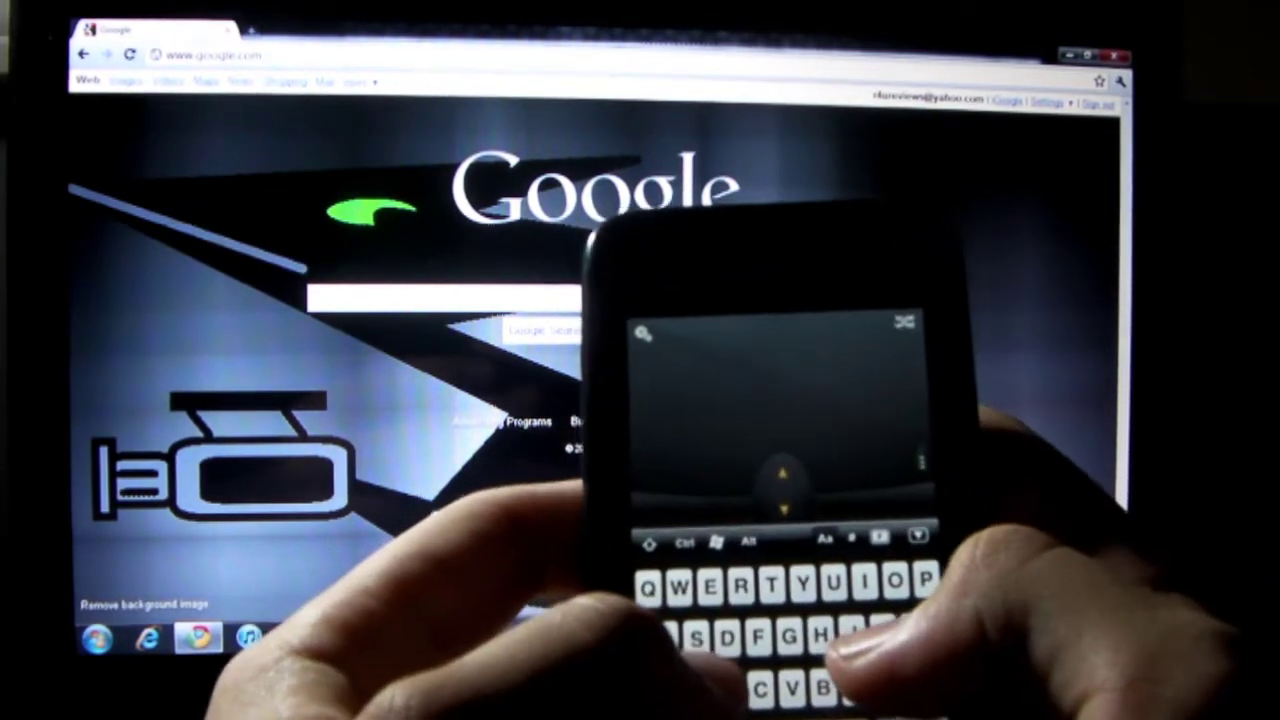
text(g)
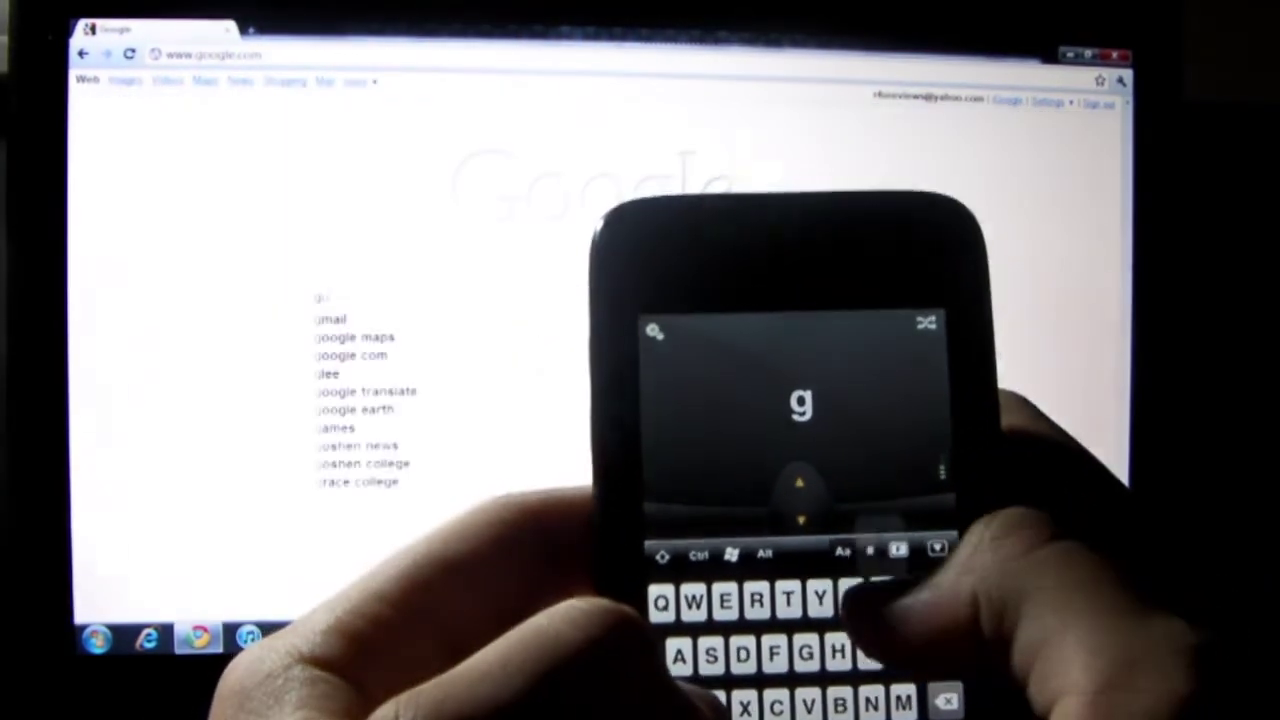
text(uitar)
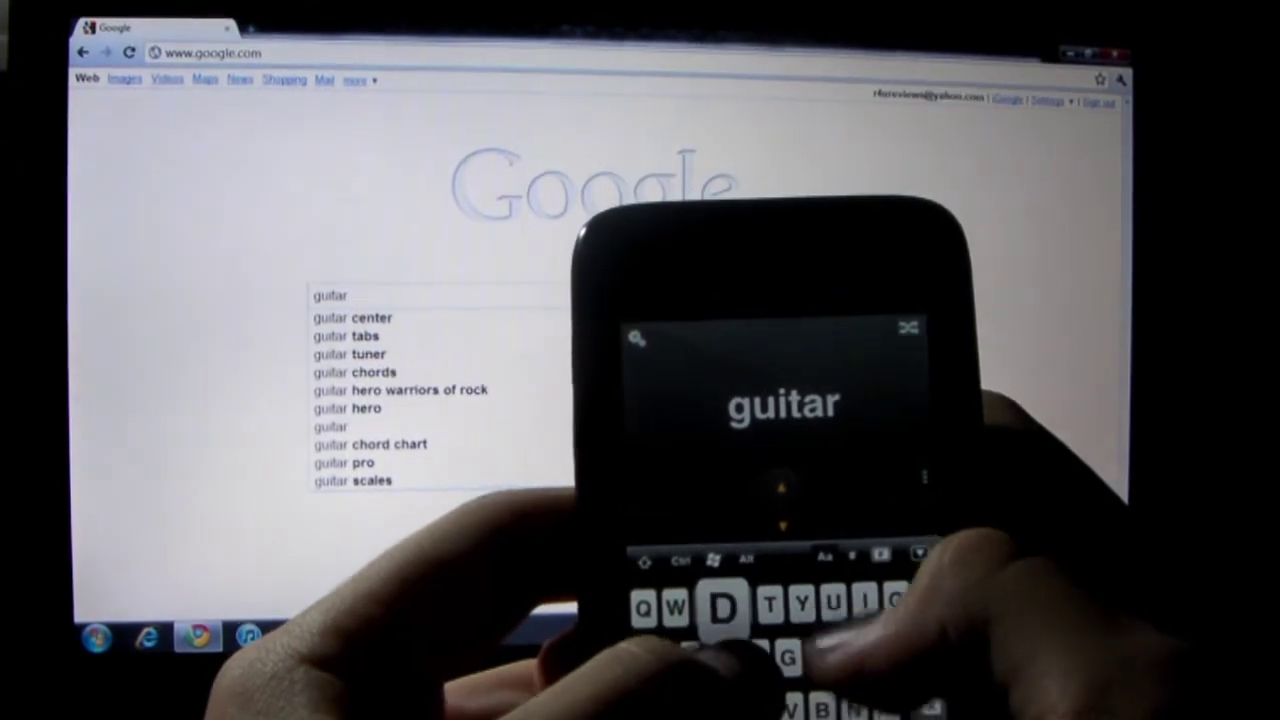
text(dude2744)
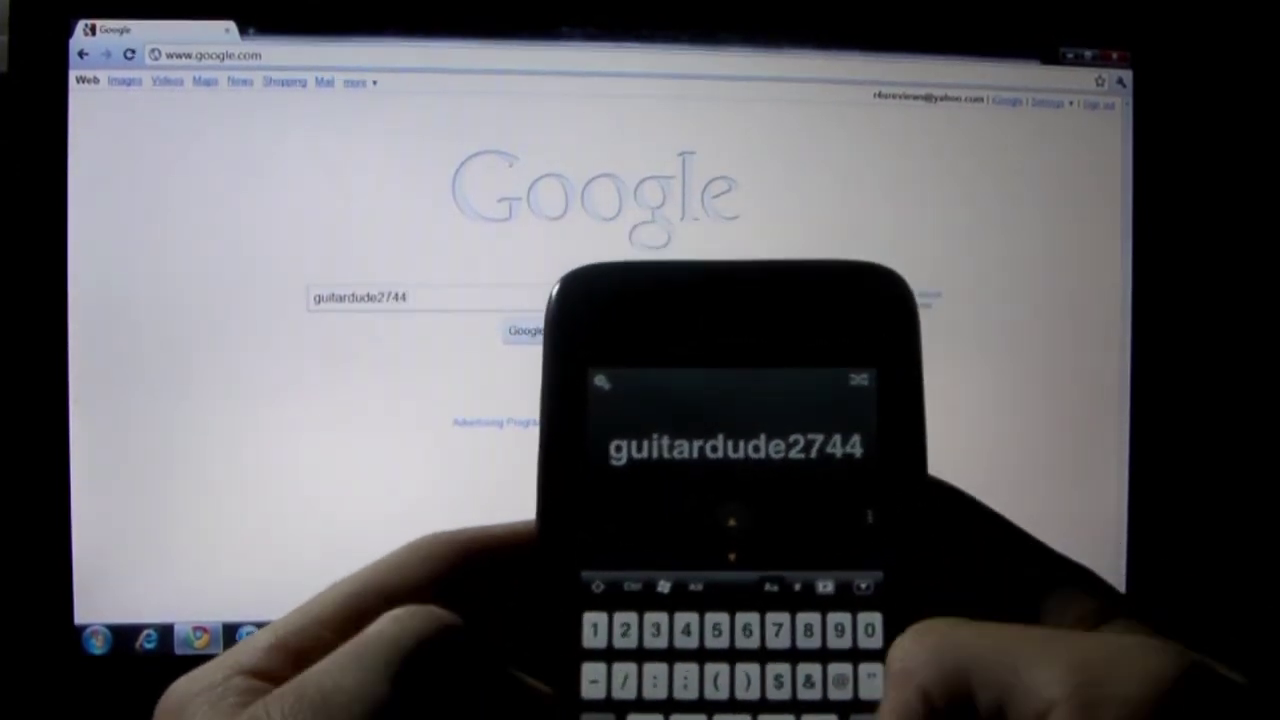
key(Return)
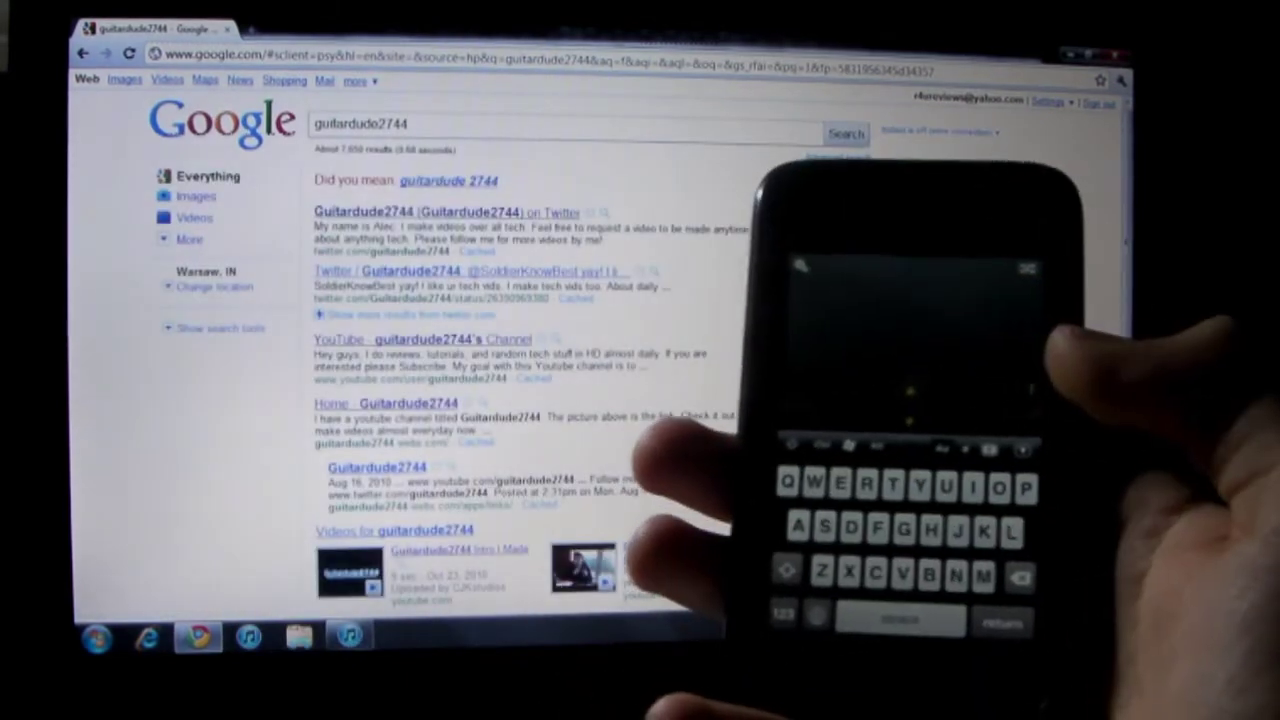